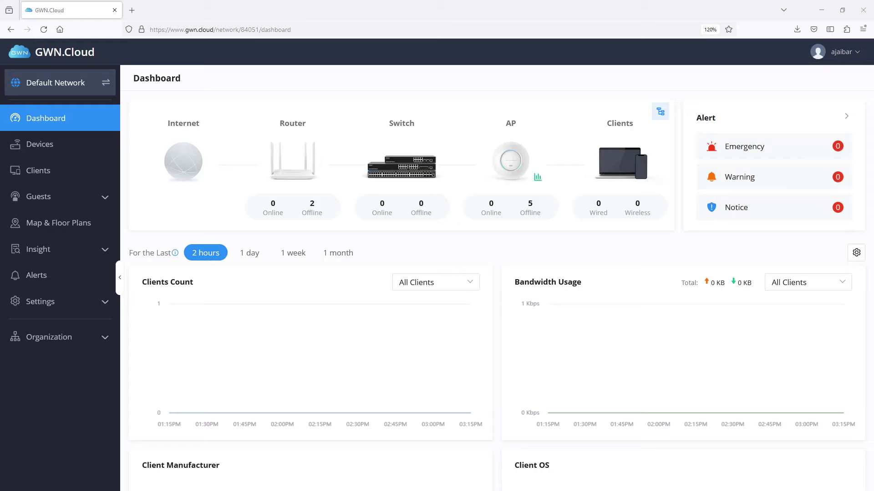
Create a 'Commercial Mall' building under Floor Plans, entering its street address as the location
{"action": "left_click", "coordinate": [67, 224]}
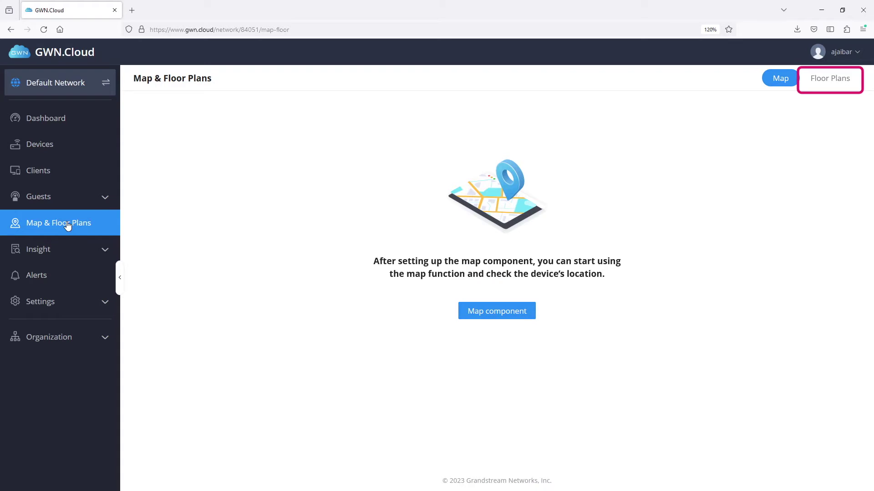
{"action": "left_click", "coordinate": [832, 80]}
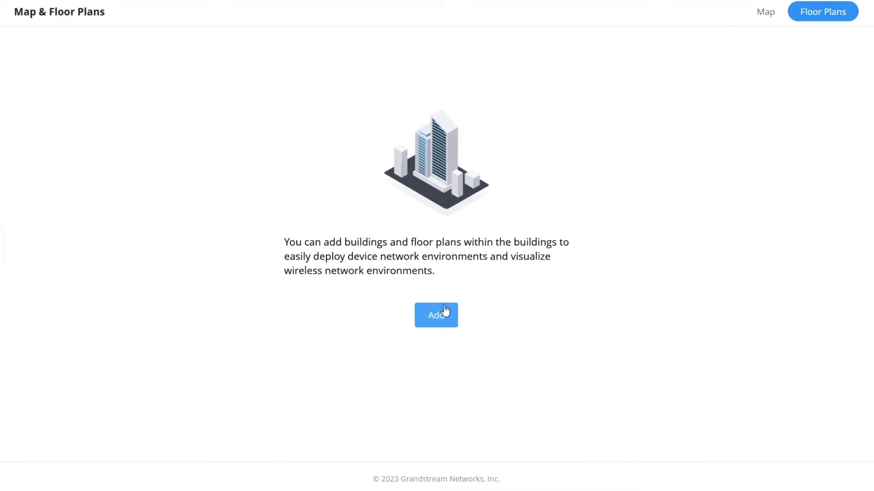
{"action": "left_click", "coordinate": [442, 322]}
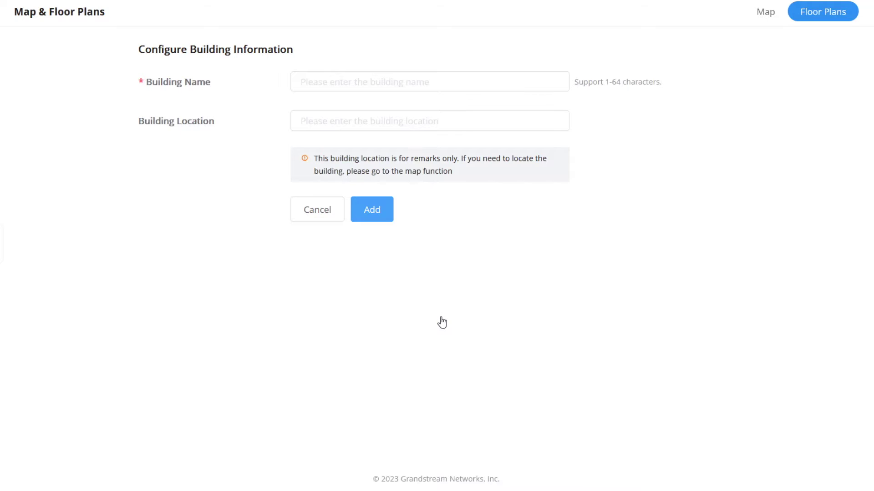
{"action": "left_click", "coordinate": [368, 79]}
{"action": "type", "text": "Commercial Mall"}
{"action": "left_click", "coordinate": [351, 85]}
{"action": "left_click", "coordinate": [409, 122]}
{"action": "type", "text": "123 main street"}
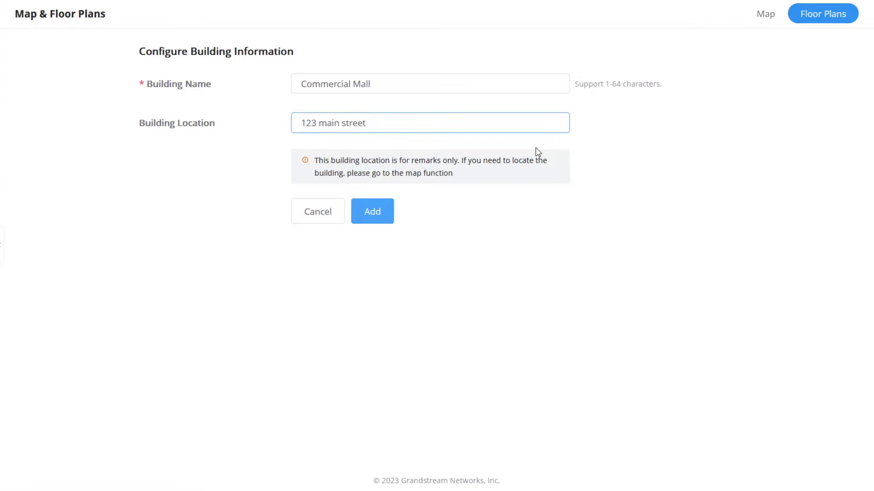
{"action": "left_click", "coordinate": [372, 218]}
Name the new floor plan 'First Floor' and upload the mall layout image
{"action": "left_click", "coordinate": [345, 84]}
{"action": "type", "text": "First Floor"}
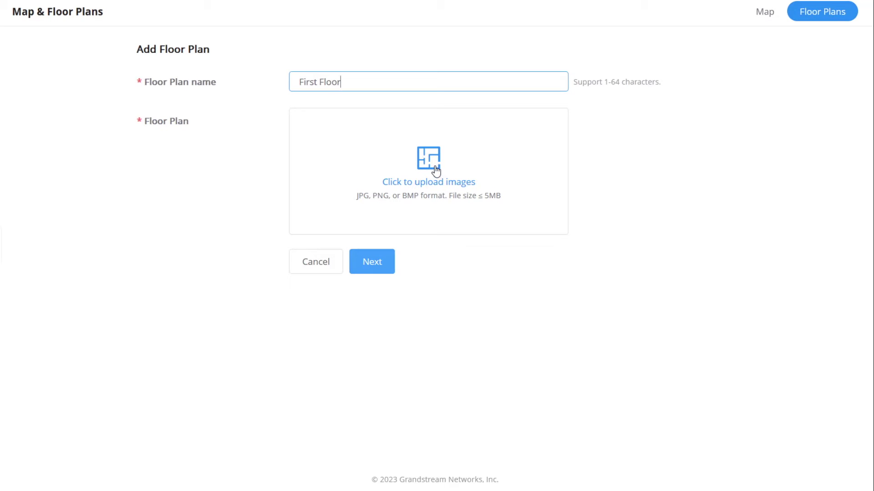
{"action": "left_click", "coordinate": [435, 171]}
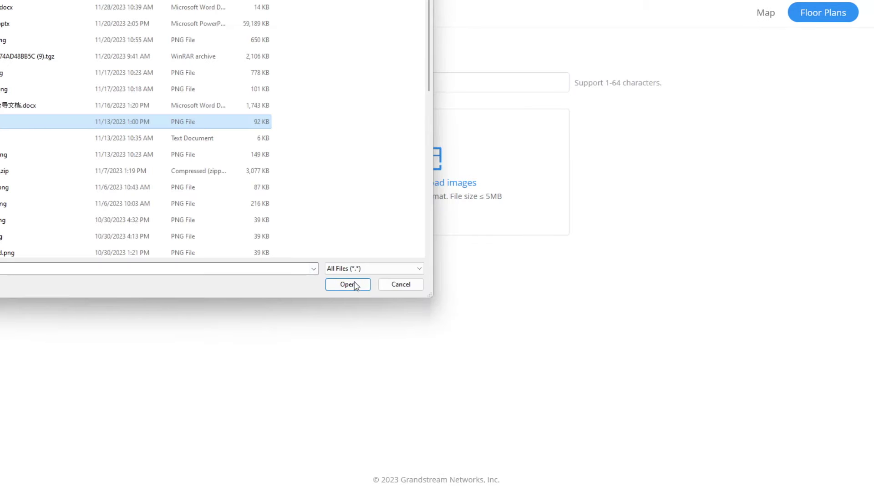
{"action": "left_click", "coordinate": [354, 285]}
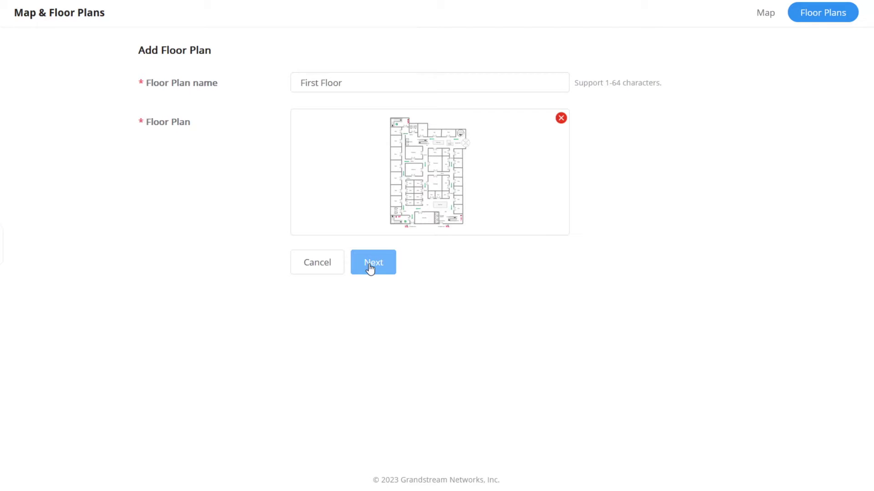
Scale the plan by placing the reference line on a hallway wall and setting it to 10 m
{"action": "left_click", "coordinate": [370, 269]}
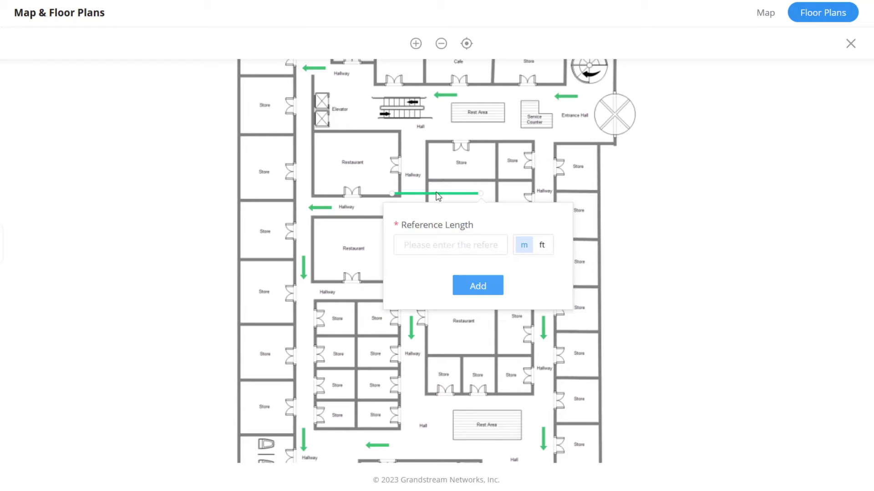
{"action": "left_click_drag", "start_coordinate": [437, 196], "coordinate": [361, 135]}
{"action": "left_click", "coordinate": [402, 184]}
{"action": "type", "text": "10"}
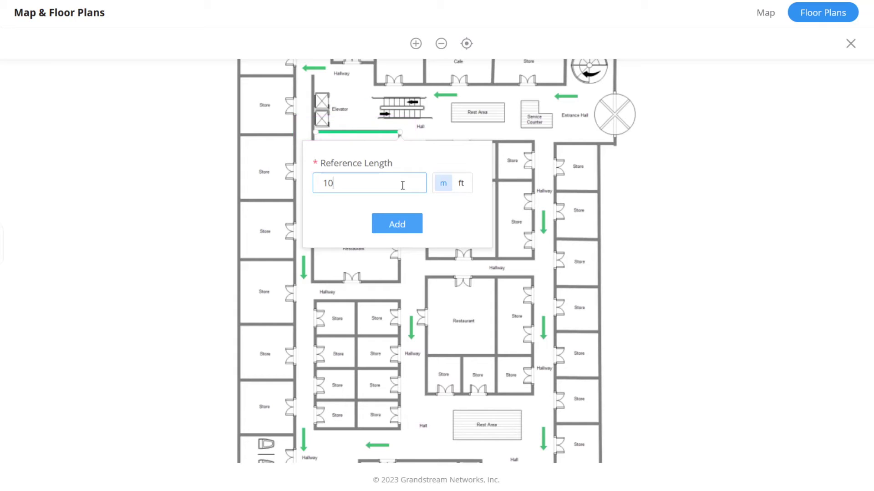
{"action": "left_click", "coordinate": [398, 224]}
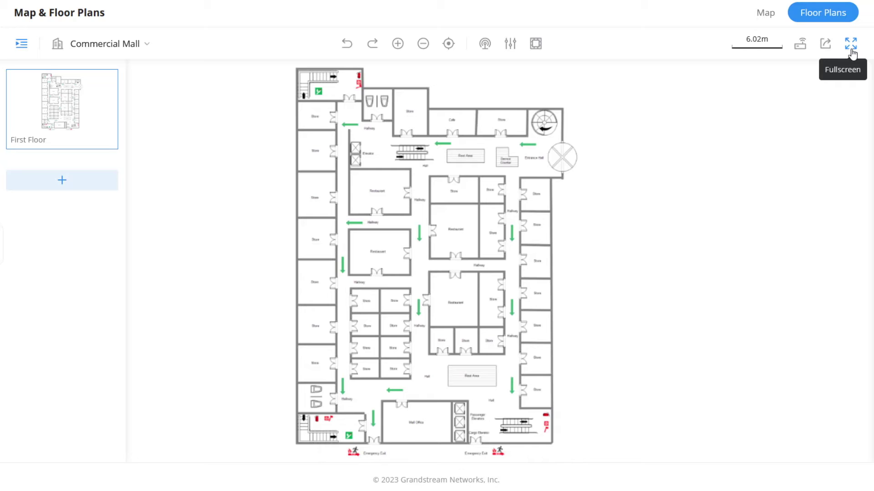
Show the plan fullscreen and start adding a custom material from the Paint Wall list
{"action": "left_click", "coordinate": [851, 44]}
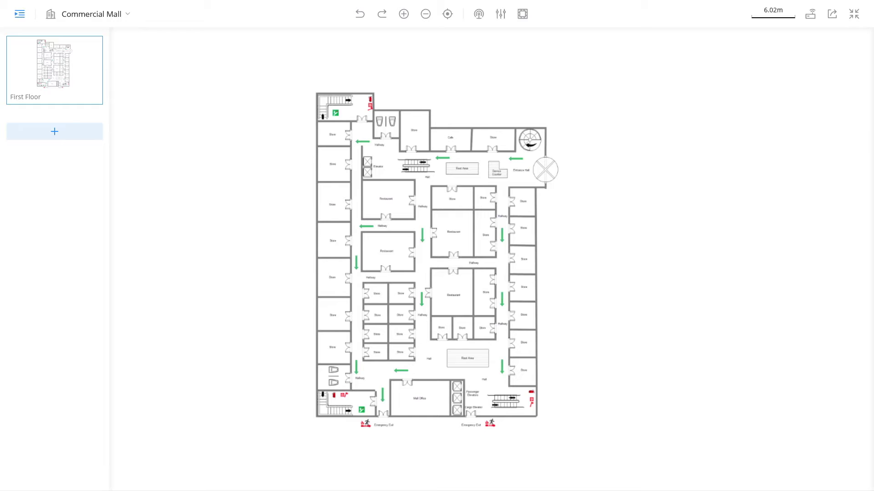
{"action": "left_click", "coordinate": [522, 15]}
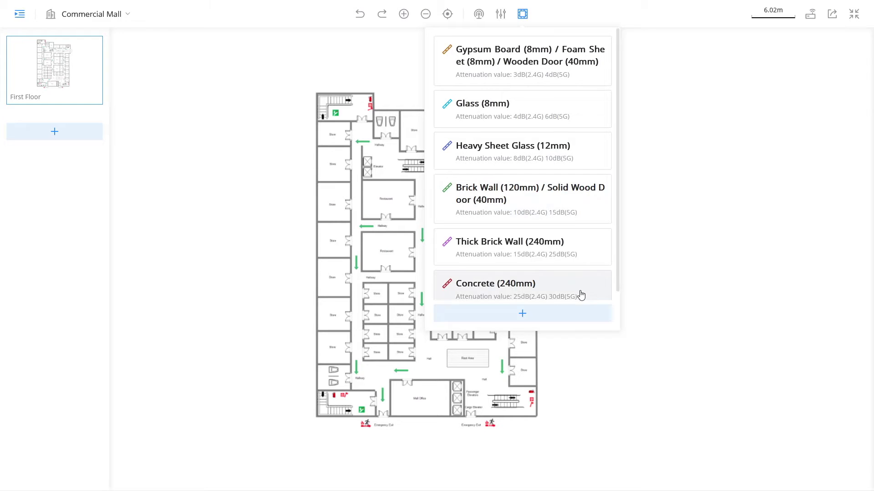
{"action": "scroll", "coordinate": [580, 294], "scroll_direction": "down", "scroll_amount": 1}
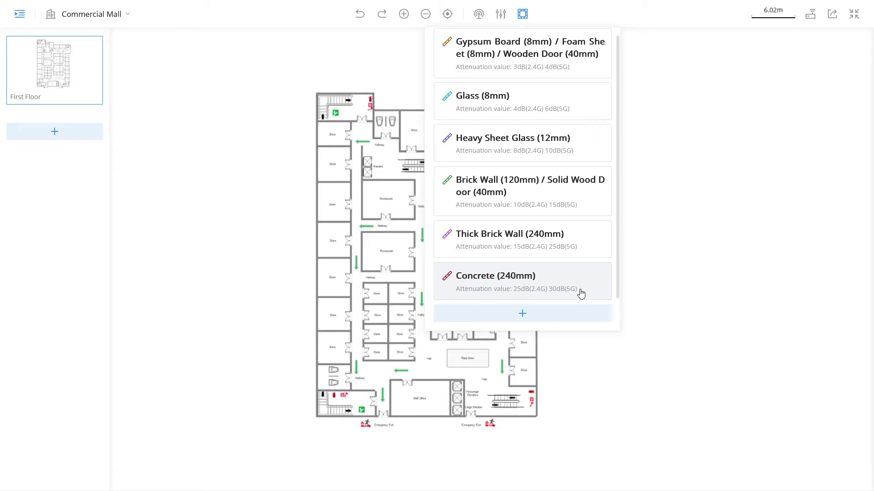
{"action": "left_click", "coordinate": [558, 318]}
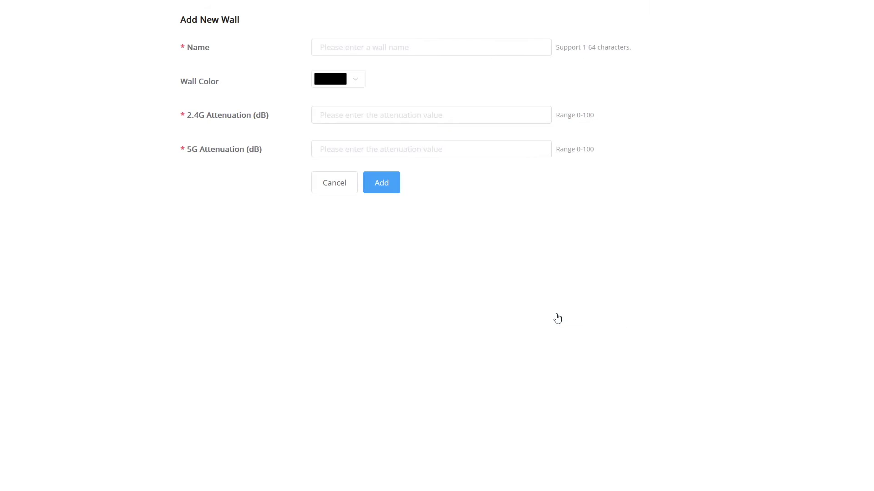
Create a dark red 'Reinforced Concrete' wall with 32 dB 2.4G and 55 dB 5G attenuation
{"action": "left_click", "coordinate": [398, 47]}
{"action": "type", "text": "Reinforced Concrete"}
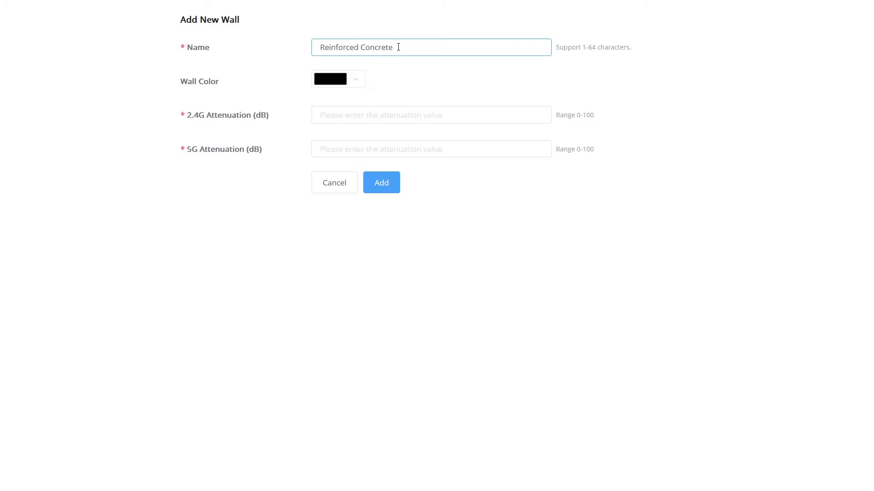
{"action": "left_click", "coordinate": [352, 80]}
{"action": "left_click", "coordinate": [407, 201]}
{"action": "left_click", "coordinate": [343, 114]}
{"action": "type", "text": "32"}
{"action": "key", "text": "Tab"}
{"action": "type", "text": "30"}
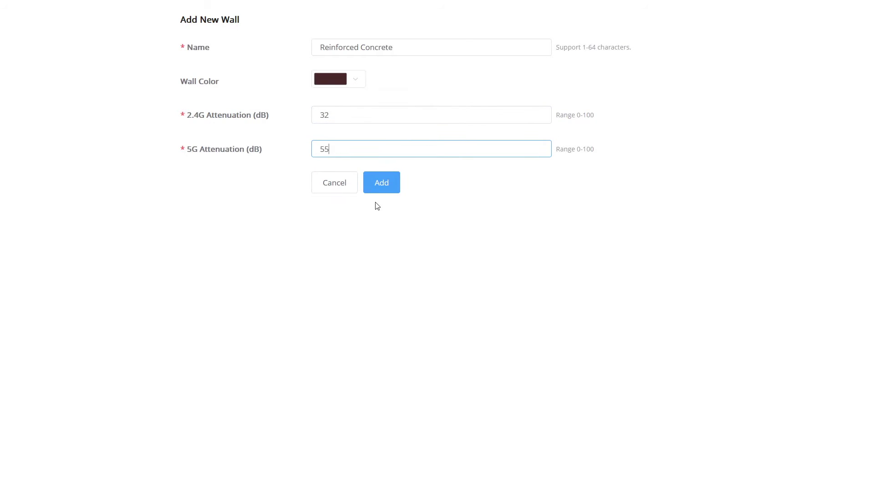
{"action": "left_click", "coordinate": [383, 190]}
{"action": "left_click", "coordinate": [522, 14]}
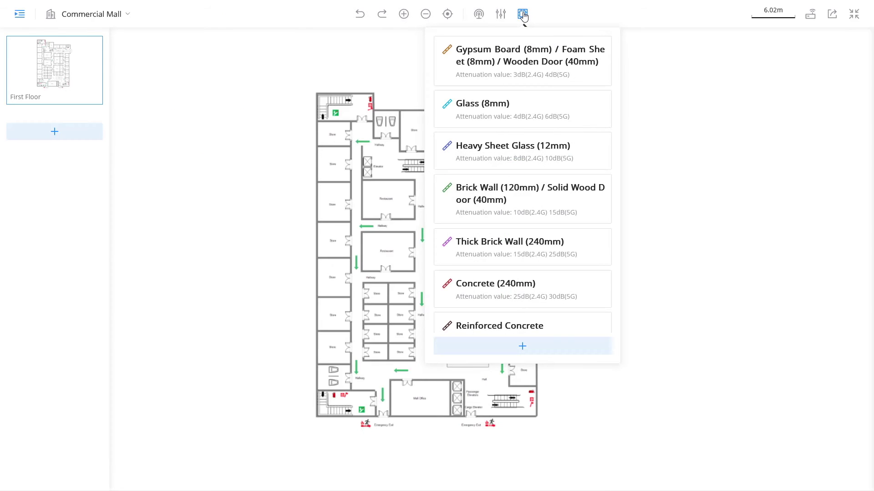
Draw a Reinforced Concrete wall down the plan's left edge
{"action": "scroll", "coordinate": [518, 284], "scroll_direction": "down", "scroll_amount": 1}
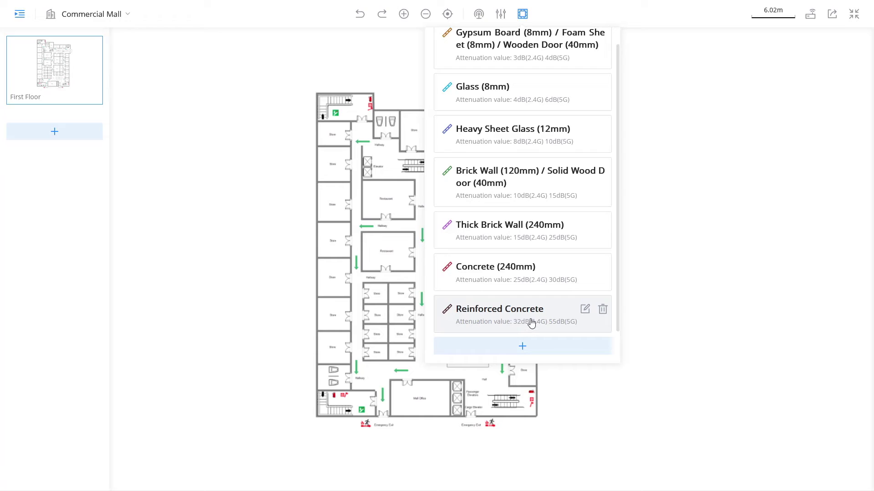
{"action": "left_click", "coordinate": [463, 313]}
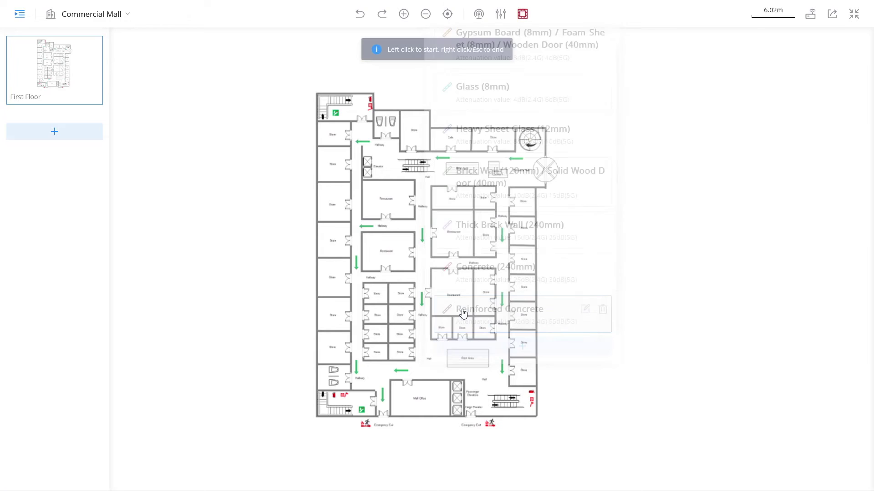
{"action": "left_click", "coordinate": [325, 95]}
{"action": "left_click", "coordinate": [314, 415]}
Trace the mall's outer wall from the top around the right side to the bottom
{"action": "left_click", "coordinate": [403, 14]}
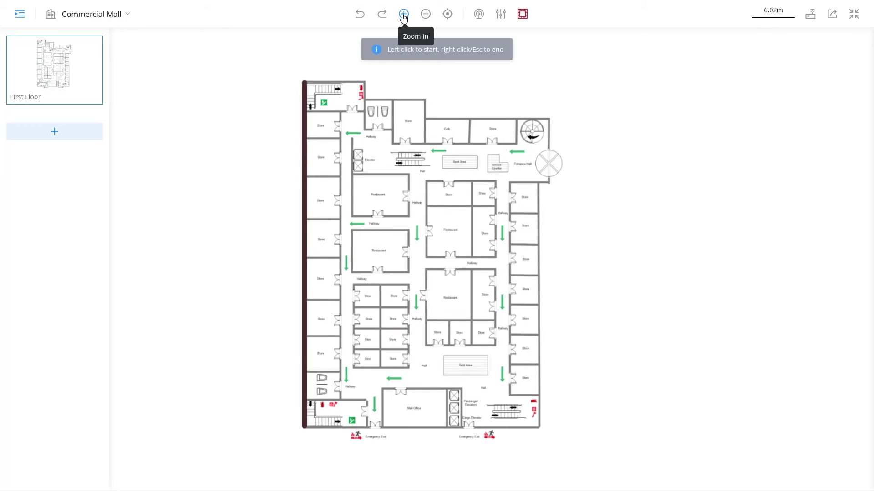
{"action": "left_click", "coordinate": [279, 47]}
{"action": "left_click", "coordinate": [352, 47]}
{"action": "left_click", "coordinate": [351, 69]}
{"action": "left_click", "coordinate": [421, 70]}
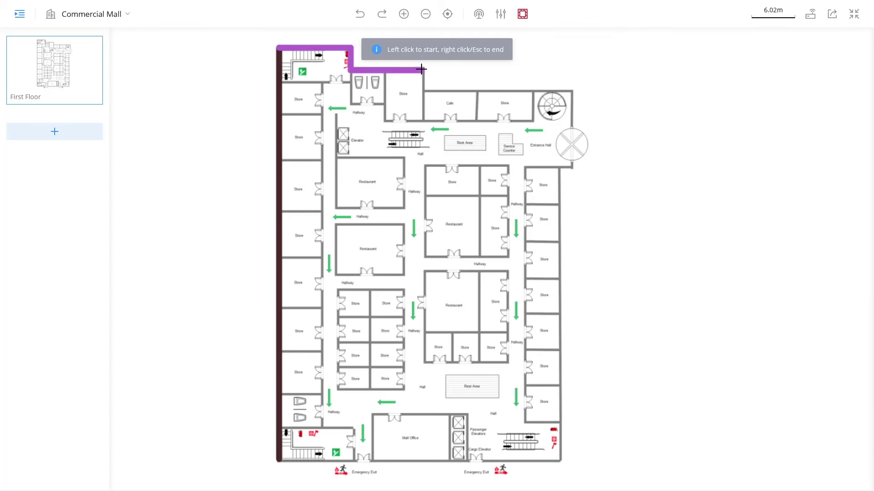
{"action": "left_click", "coordinate": [422, 87]}
{"action": "left_click", "coordinate": [574, 87]}
{"action": "left_click", "coordinate": [572, 169]}
{"action": "left_click", "coordinate": [559, 461]}
Draw the left and right hallway walls
{"action": "left_click", "coordinate": [322, 83]}
{"action": "left_click", "coordinate": [323, 427]}
{"action": "left_click", "coordinate": [525, 168]}
{"action": "left_click", "coordinate": [524, 424]}
Outline the central block and the restaurant block below it with walls
{"action": "left_click", "coordinate": [557, 423]}
{"action": "left_click", "coordinate": [427, 164]}
{"action": "left_click", "coordinate": [507, 164]}
{"action": "left_click", "coordinate": [508, 255]}
{"action": "left_click", "coordinate": [426, 165]}
{"action": "left_click", "coordinate": [423, 270]}
{"action": "left_click", "coordinate": [509, 269]}
{"action": "left_click", "coordinate": [508, 362]}
{"action": "left_click", "coordinate": [423, 362]}
{"action": "left_click", "coordinate": [423, 269]}
{"action": "left_click", "coordinate": [337, 289]}
Wall in the left restaurant blocks and the mall office, then end the chain
{"action": "left_click", "coordinate": [404, 290]}
{"action": "left_click", "coordinate": [334, 226]}
{"action": "left_click", "coordinate": [336, 157]}
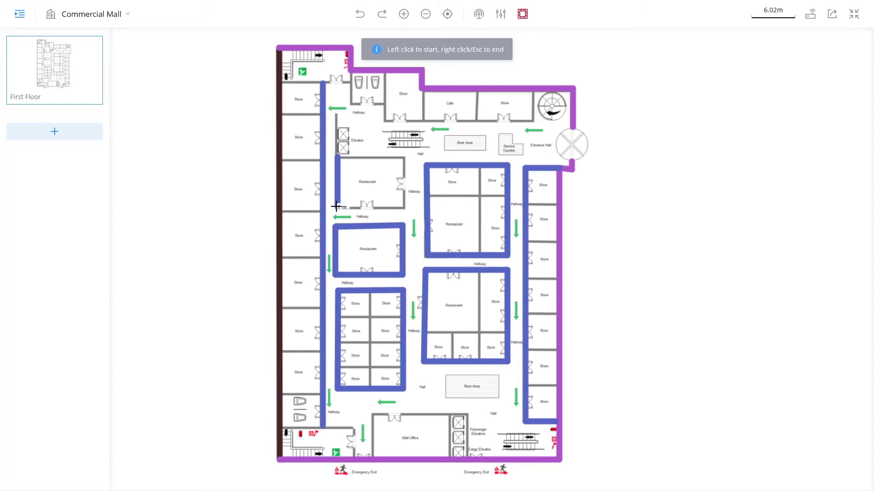
{"action": "left_click", "coordinate": [335, 209]}
{"action": "left_click", "coordinate": [405, 208]}
{"action": "left_click", "coordinate": [405, 157]}
{"action": "left_click", "coordinate": [336, 157]}
{"action": "left_click", "coordinate": [372, 456]}
{"action": "left_click", "coordinate": [373, 415]}
{"action": "right_click", "coordinate": [390, 112]}
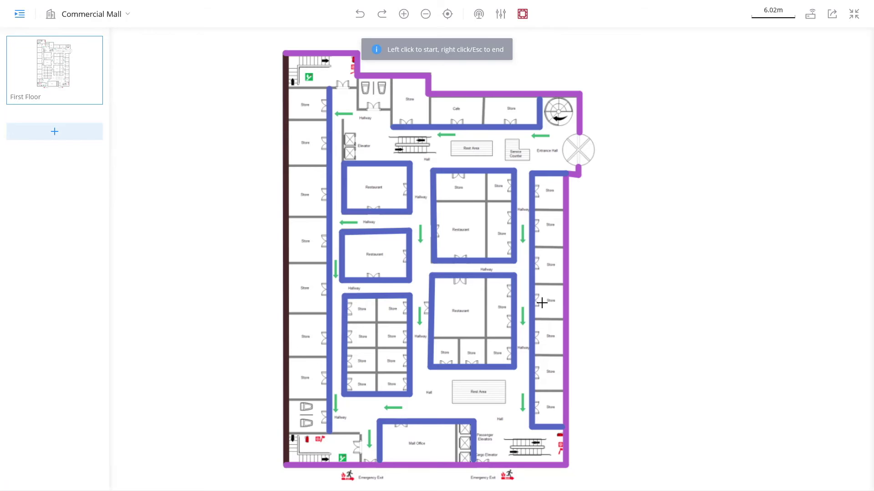
Draw dividing walls between the left-side stores and wall off the bottom-left stairwell
{"action": "left_click", "coordinate": [327, 119]}
{"action": "left_click", "coordinate": [284, 119]}
{"action": "right_click", "coordinate": [285, 119]}
{"action": "left_click", "coordinate": [328, 165]}
{"action": "left_click", "coordinate": [287, 165]}
{"action": "left_click", "coordinate": [296, 218]}
{"action": "left_click", "coordinate": [334, 217]}
{"action": "left_click", "coordinate": [335, 357]}
{"action": "left_click", "coordinate": [295, 357]}
{"action": "left_click", "coordinate": [334, 398]}
{"action": "left_click", "coordinate": [296, 432]}
{"action": "left_click", "coordinate": [366, 431]}
{"action": "left_click", "coordinate": [367, 460]}
Add the top restroom walls, restaurant-block dividers and a wall through the left store block
{"action": "left_click", "coordinate": [399, 78]}
{"action": "left_click", "coordinate": [399, 127]}
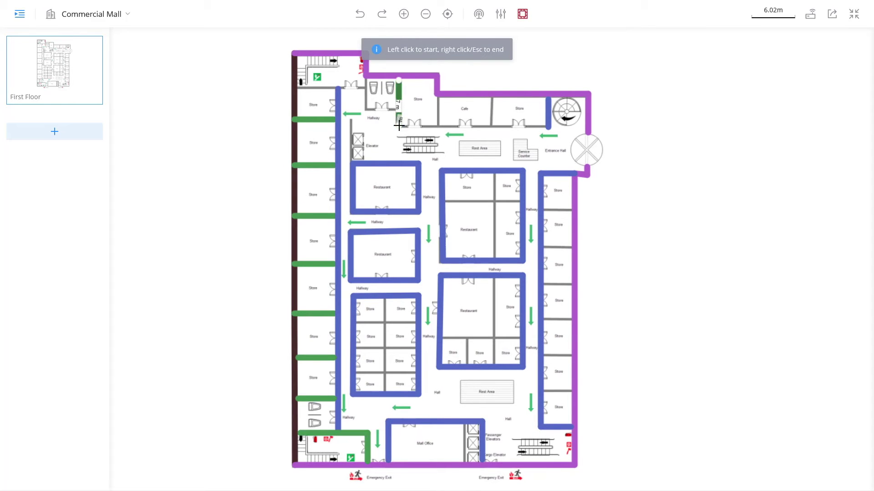
{"action": "left_click", "coordinate": [365, 111]}
{"action": "left_click", "coordinate": [364, 79]}
{"action": "left_click", "coordinate": [445, 201]}
{"action": "left_click", "coordinate": [519, 202]}
{"action": "left_click", "coordinate": [493, 169]}
{"action": "left_click", "coordinate": [495, 278]}
{"action": "left_click", "coordinate": [494, 363]}
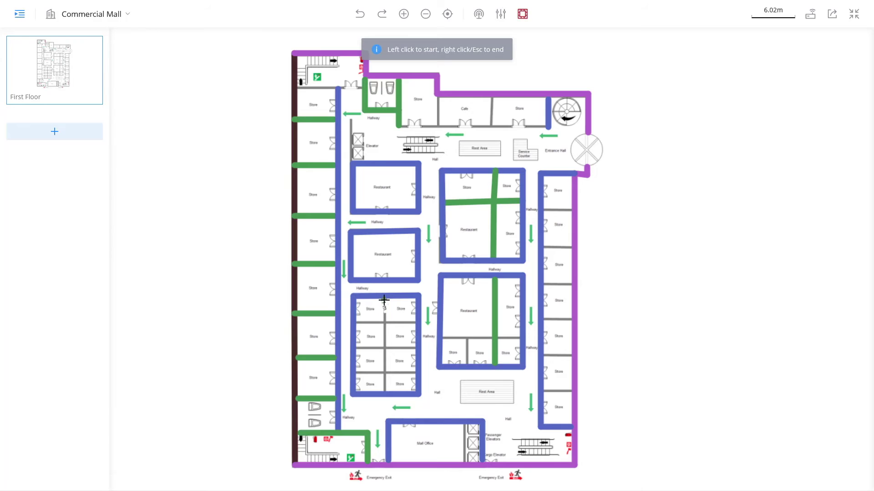
{"action": "left_click", "coordinate": [384, 298]}
{"action": "left_click", "coordinate": [384, 391]}
{"action": "right_click", "coordinate": [384, 392]}
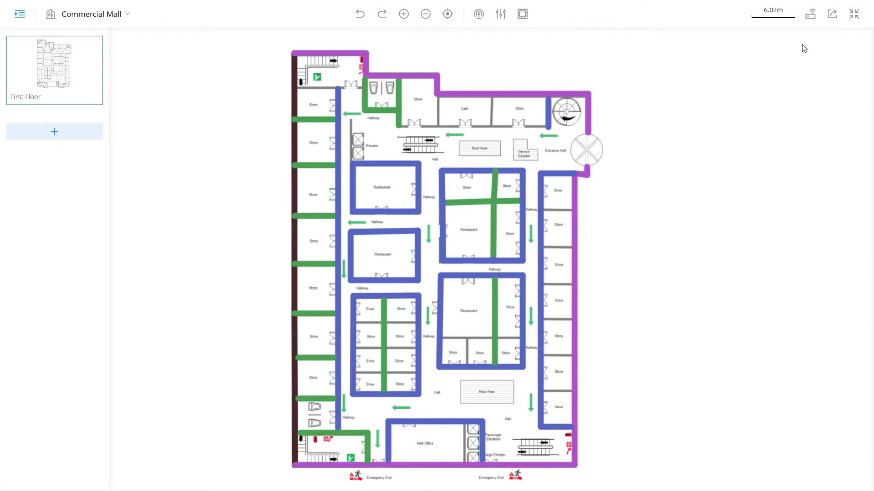
List the virtual AP models (GWN7600, GWN7664LR, etc.) in the Devices panel's Virtual Devices tab
{"action": "left_click", "coordinate": [810, 15]}
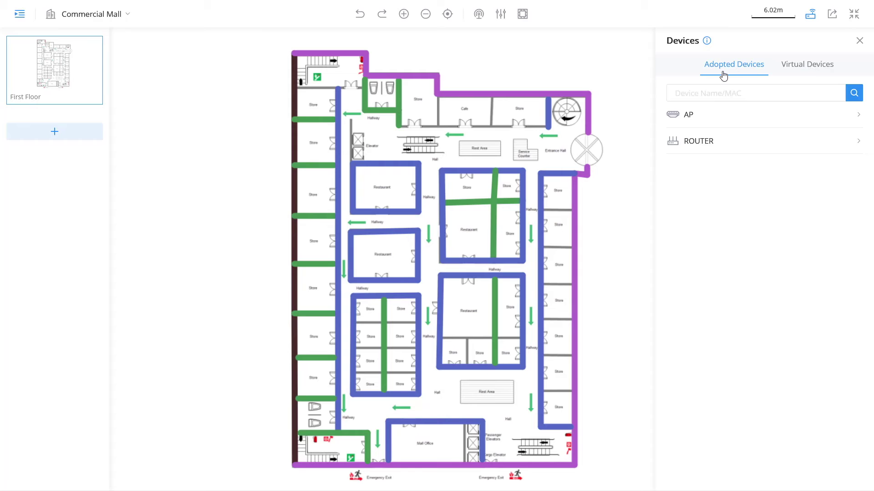
{"action": "left_click", "coordinate": [688, 117]}
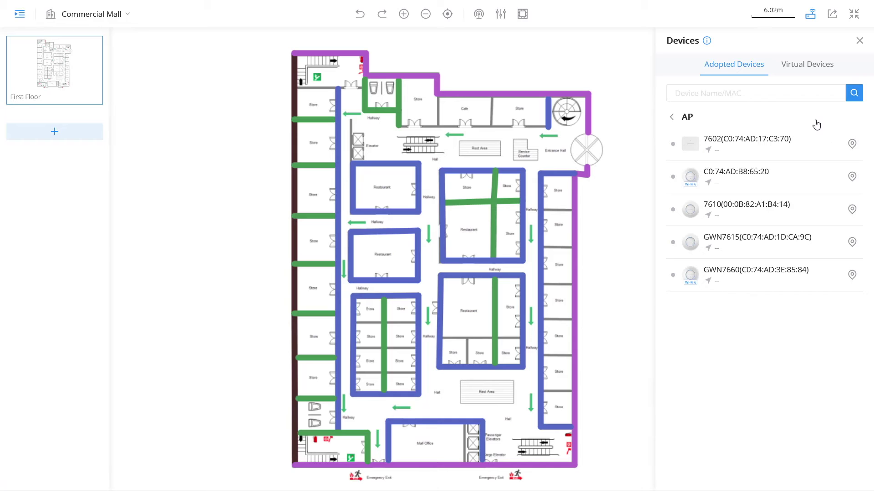
{"action": "left_click", "coordinate": [808, 68]}
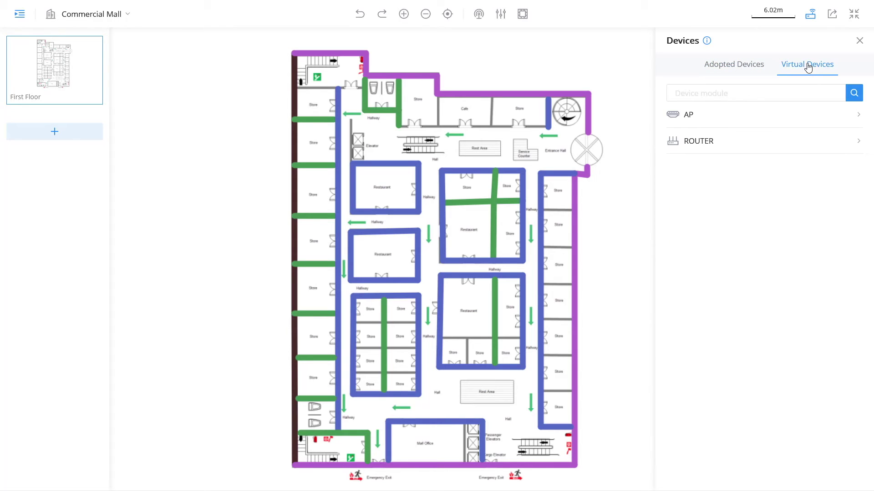
{"action": "left_click", "coordinate": [793, 119]}
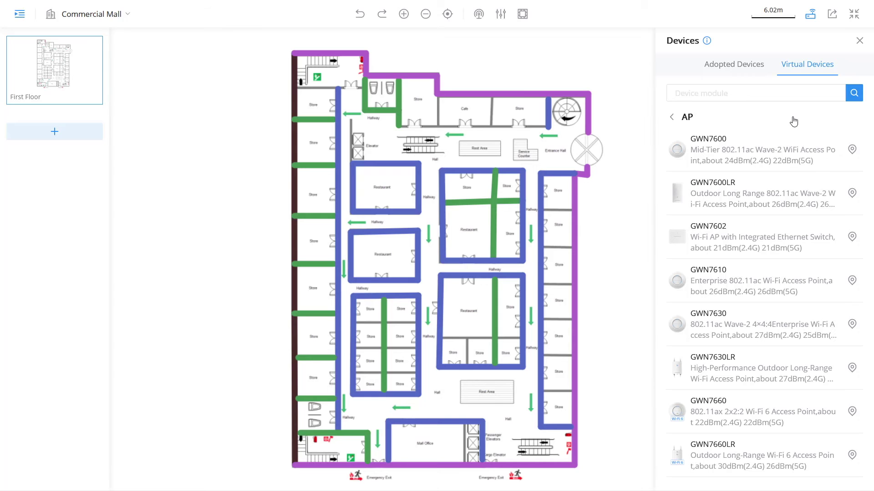
{"action": "scroll", "coordinate": [770, 186], "scroll_direction": "down", "scroll_amount": 10}
{"action": "scroll", "coordinate": [769, 187], "scroll_direction": "down", "scroll_amount": 2}
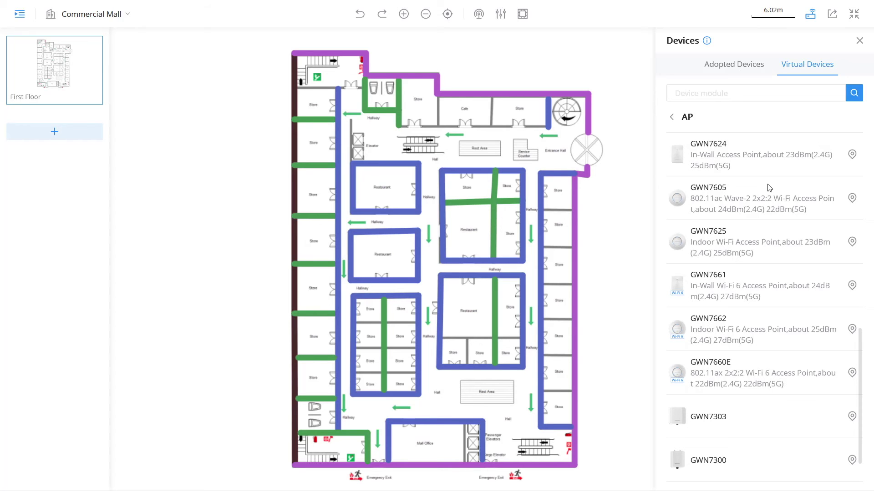
{"action": "scroll", "coordinate": [769, 187], "scroll_direction": "up", "scroll_amount": 3}
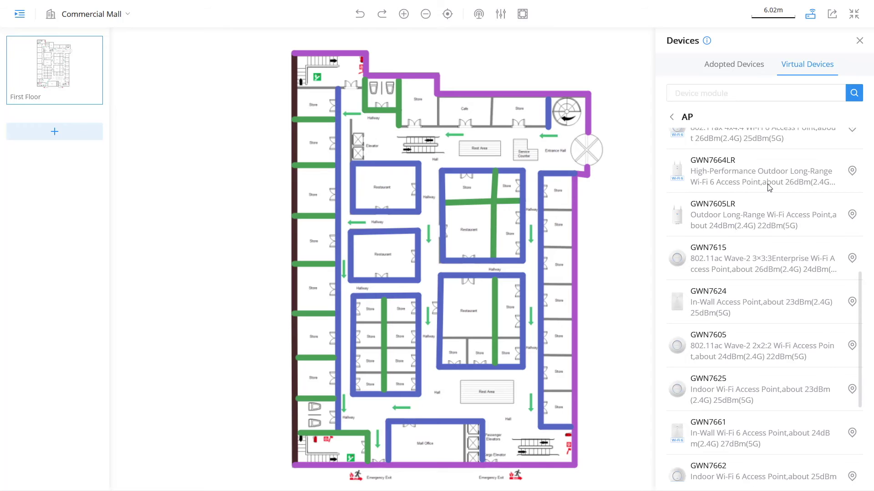
{"action": "scroll", "coordinate": [769, 187], "scroll_direction": "up", "scroll_amount": 3}
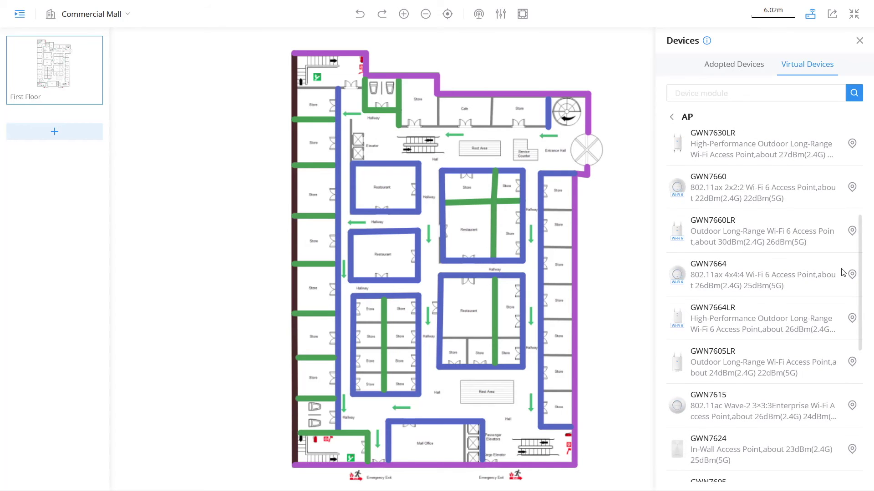
Place a GWN7664 and three more virtual APs across the floor plan
{"action": "left_click_drag", "start_coordinate": [852, 276], "coordinate": [429, 322]}
{"action": "left_click_drag", "start_coordinate": [851, 274], "coordinate": [531, 210]}
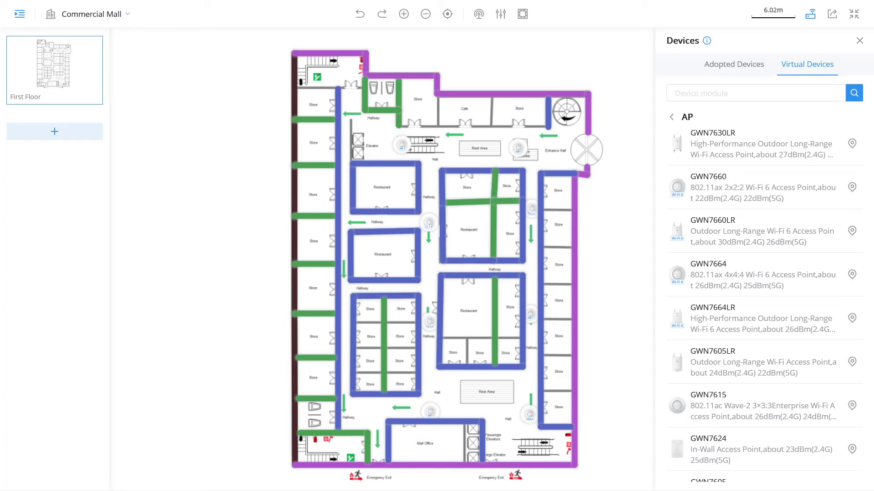
Turn on the 2.4G Wi-Fi heat map limited to -75 dBm, after briefly checking 5G
{"action": "left_click", "coordinate": [480, 15]}
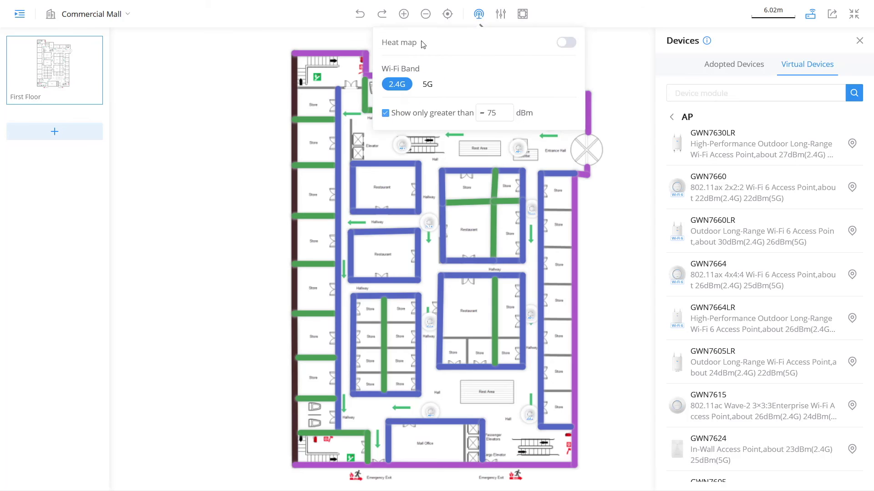
{"action": "left_click", "coordinate": [566, 43]}
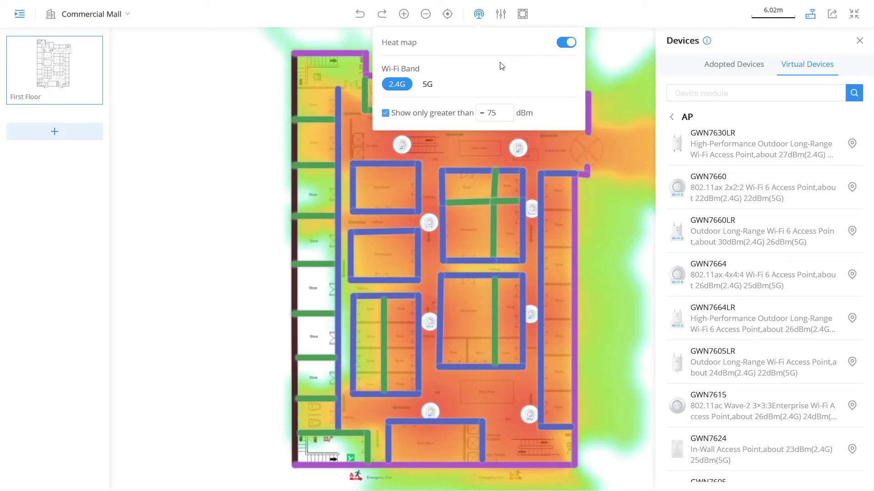
{"action": "left_click", "coordinate": [428, 85]}
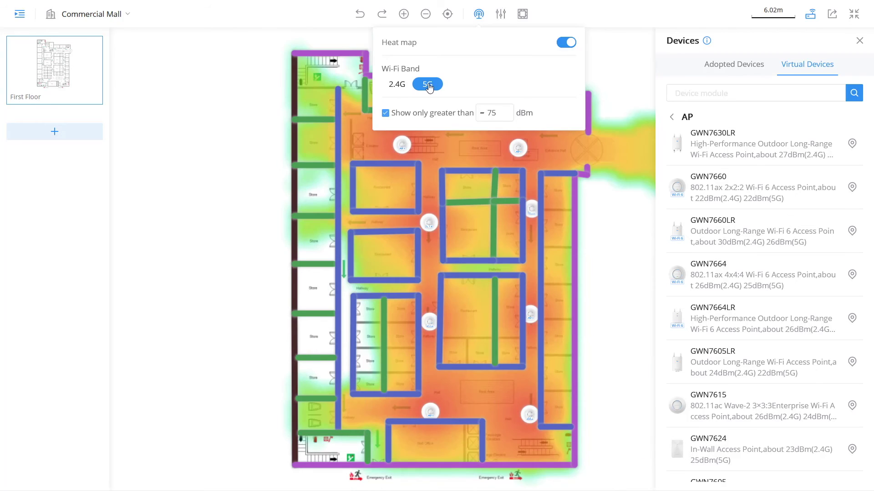
{"action": "left_click", "coordinate": [394, 87]}
{"action": "left_click_drag", "start_coordinate": [503, 113], "coordinate": [483, 113]}
{"action": "left_click", "coordinate": [542, 117]}
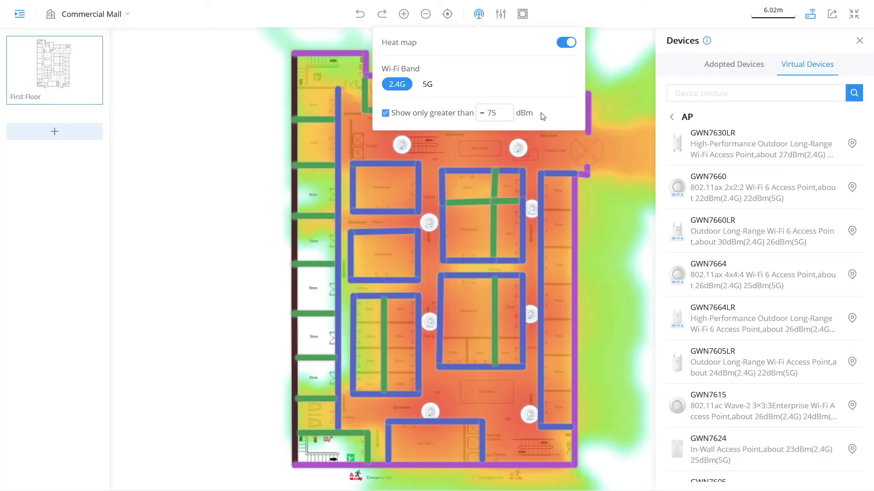
{"action": "left_click", "coordinate": [612, 55]}
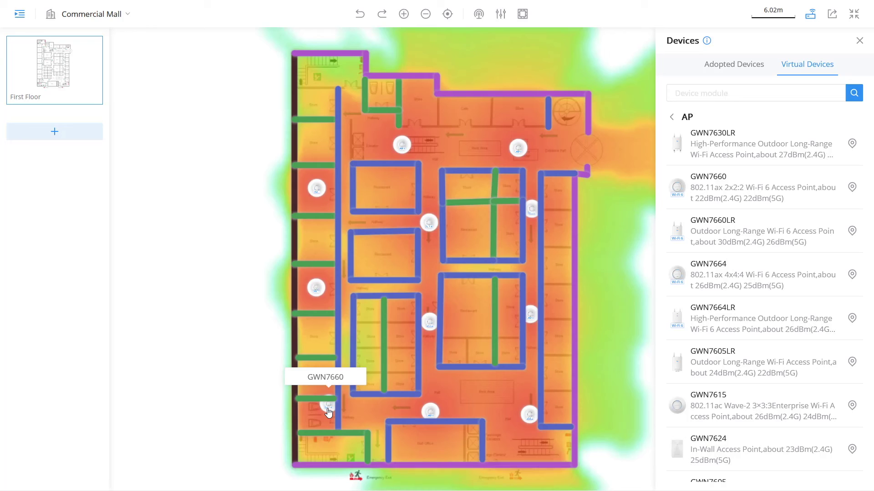
Nudge the bottom-left GWN7660 up and another AP left, then select the top GWN7664
{"action": "left_click_drag", "start_coordinate": [329, 412], "coordinate": [322, 401]}
{"action": "left_click_drag", "start_coordinate": [420, 223], "coordinate": [389, 222]}
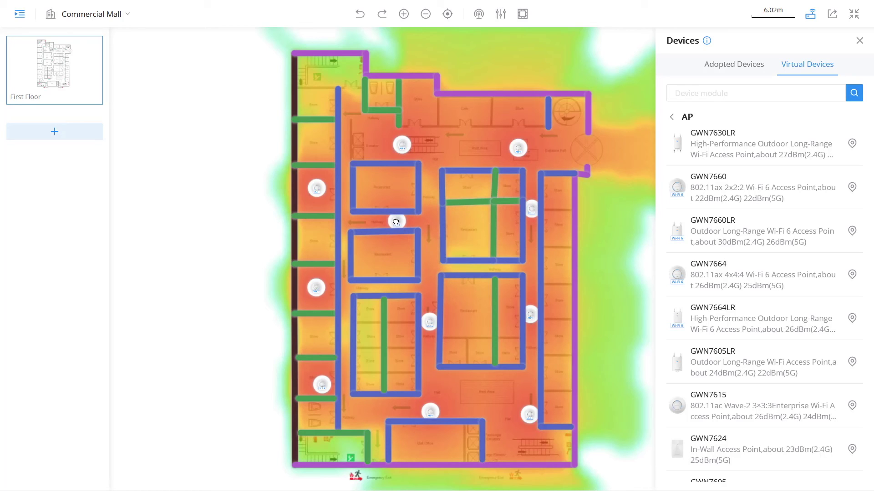
{"action": "left_click", "coordinate": [521, 147]}
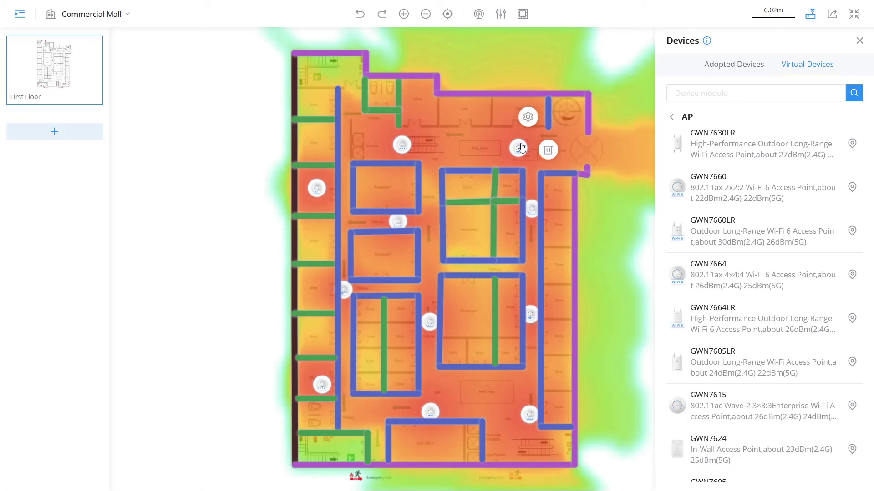
Set the GWN7664's 2.4GHz and 5GHz wireless power to Medium and save
{"action": "left_click", "coordinate": [528, 118]}
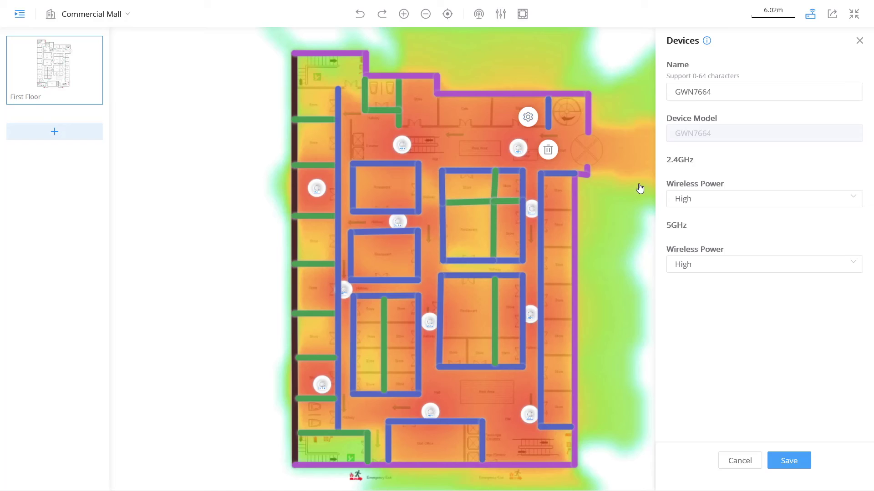
{"action": "left_click", "coordinate": [699, 202]}
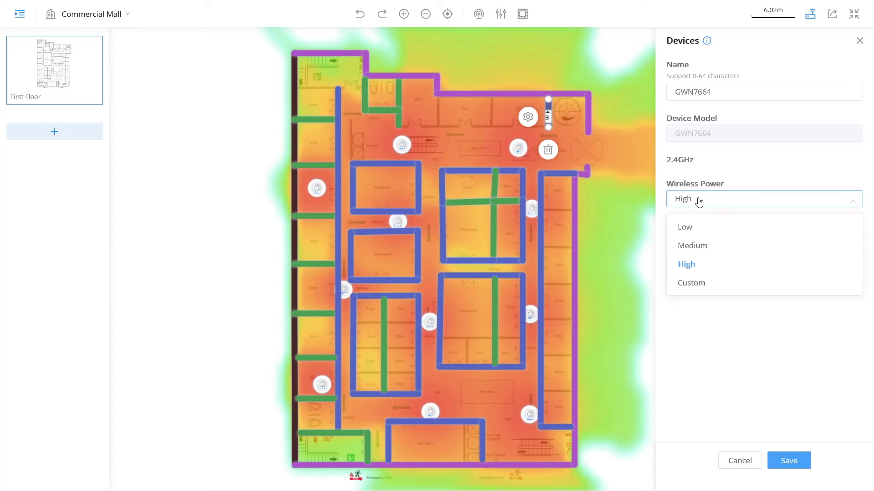
{"action": "left_click", "coordinate": [698, 249]}
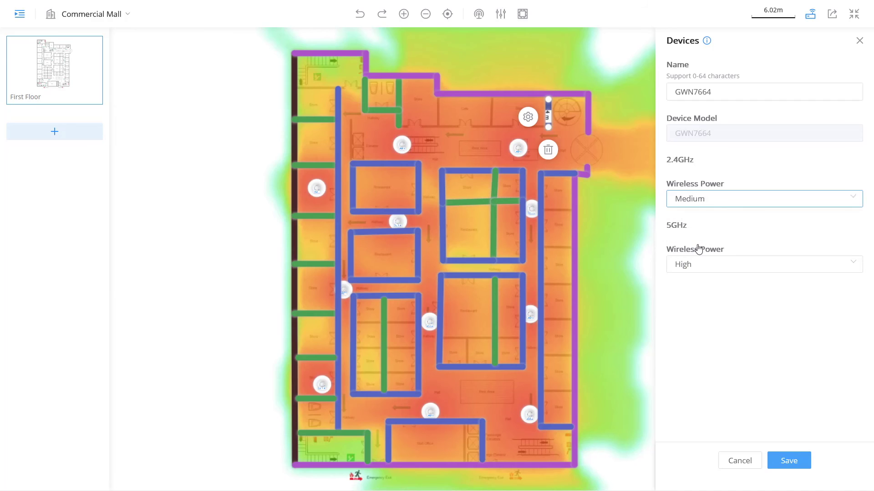
{"action": "left_click", "coordinate": [699, 268]}
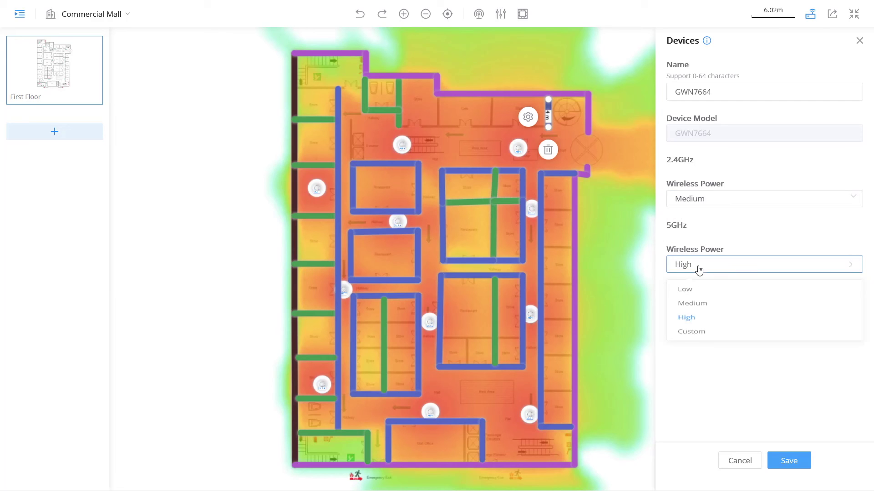
{"action": "left_click", "coordinate": [692, 312]}
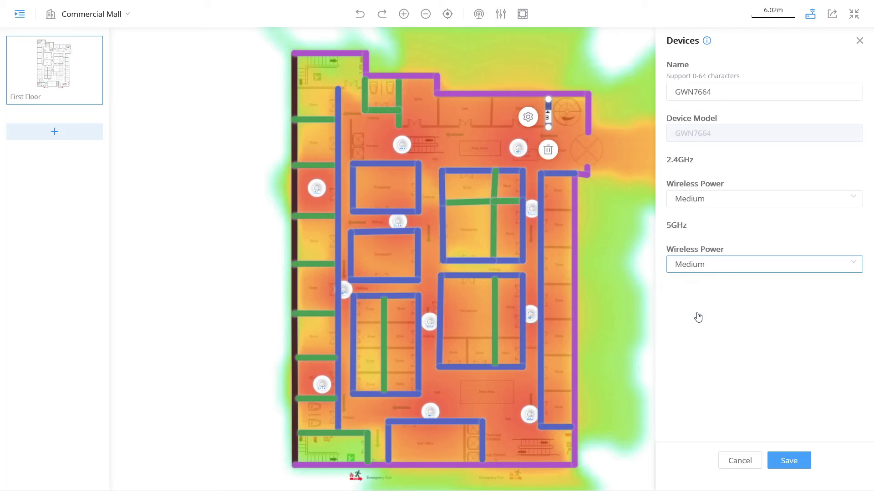
{"action": "left_click", "coordinate": [792, 462]}
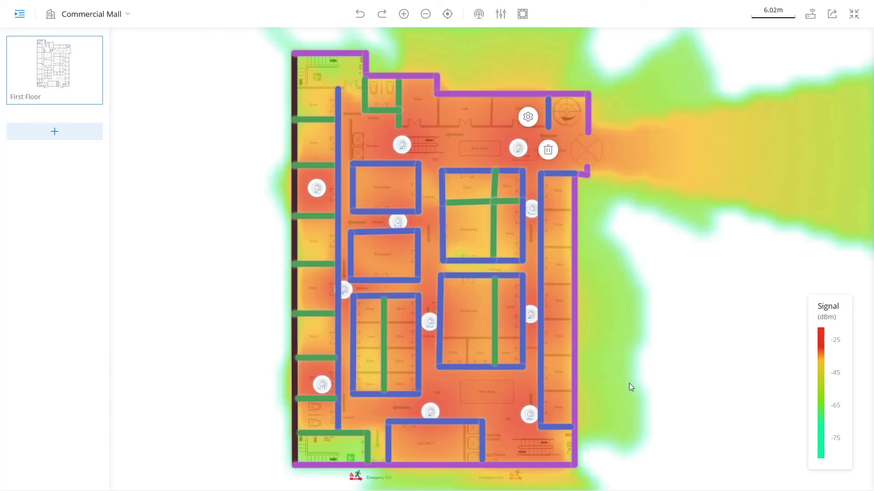
{"action": "left_click", "coordinate": [468, 147]}
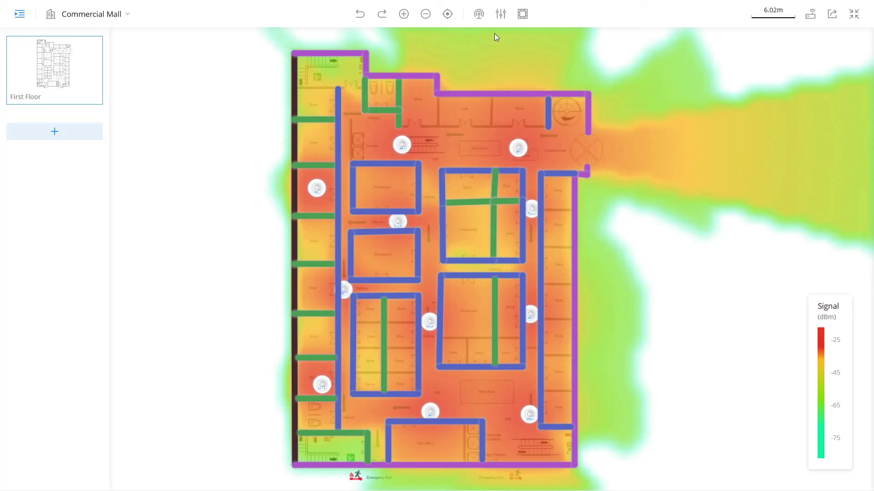
Set wall transparency to 15% and access point icon size to 128% in Visual Setting
{"action": "left_click", "coordinate": [501, 18]}
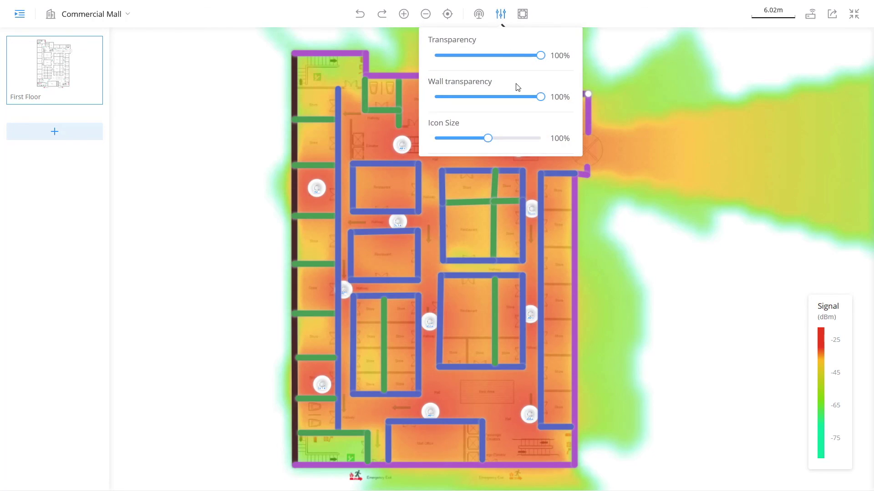
{"action": "left_click_drag", "start_coordinate": [540, 97], "coordinate": [452, 100]}
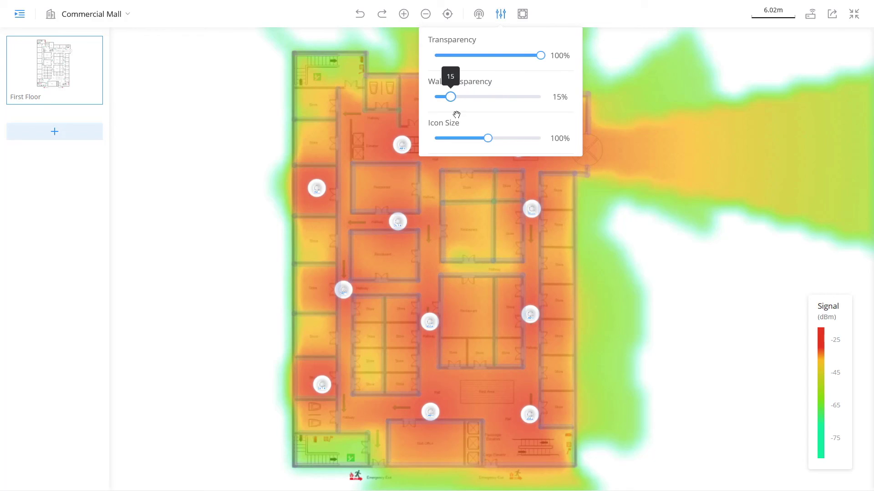
{"action": "left_click_drag", "start_coordinate": [488, 141], "coordinate": [535, 145]}
Leave full screen, export the floor plan as First Floor.png, and preview the downloaded image
{"action": "left_click", "coordinate": [853, 13]}
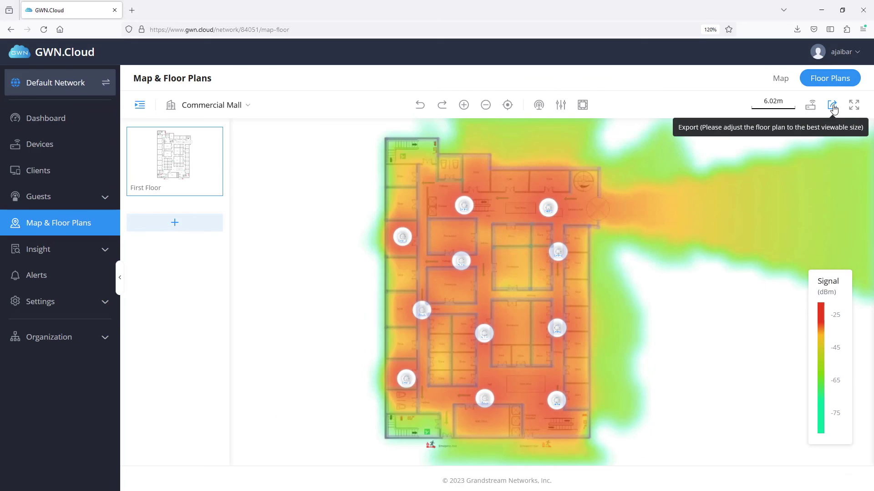
{"action": "left_click", "coordinate": [832, 106]}
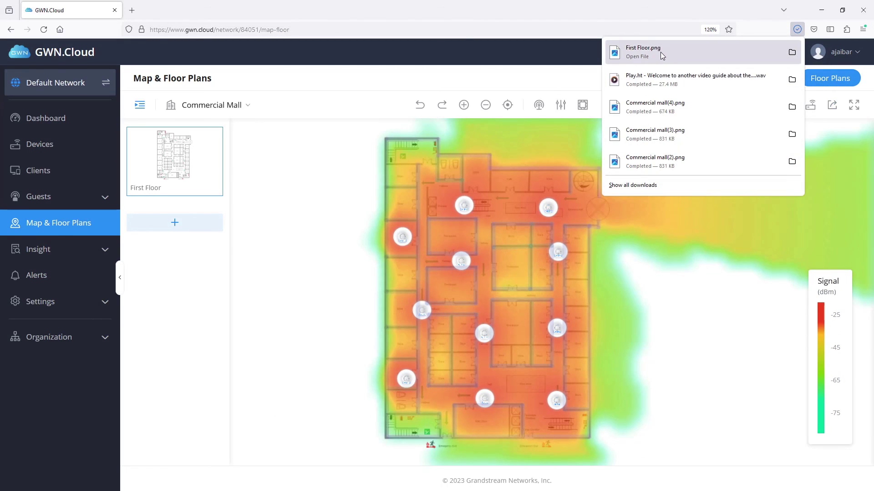
{"action": "left_click", "coordinate": [660, 52]}
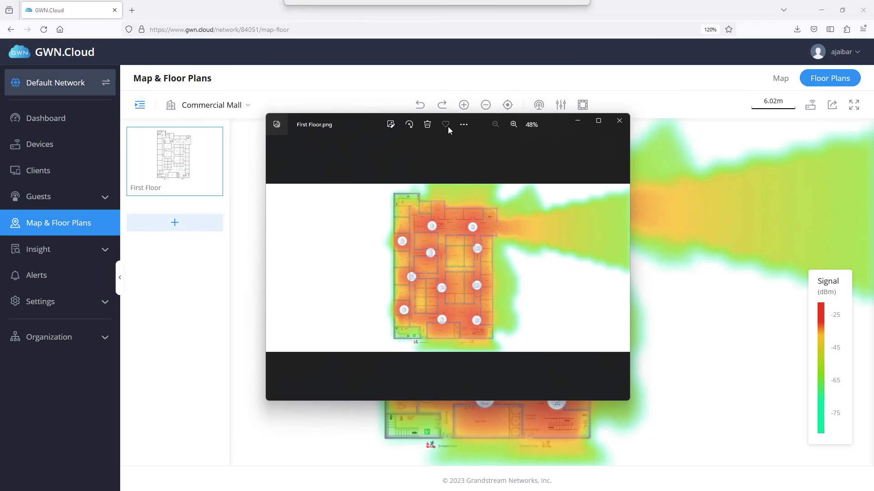
{"action": "left_click", "coordinate": [619, 122]}
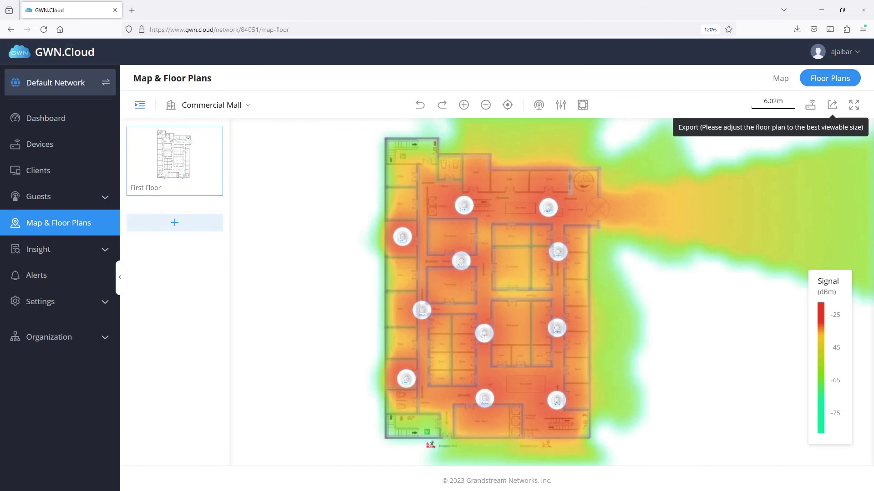